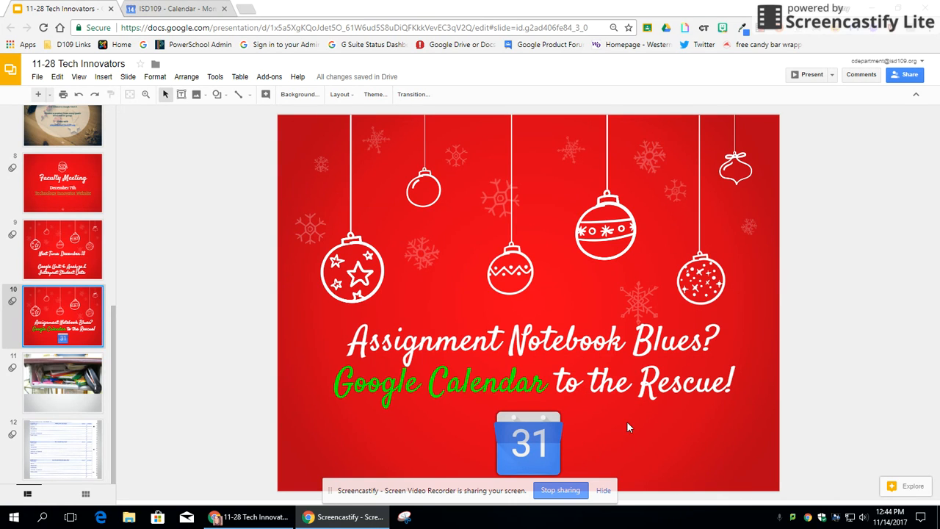
Show slide 12 of '11-28 Tech Innovators', the weekly assignment planner sheet.
{"action": "left_click", "coordinate": [83, 386]}
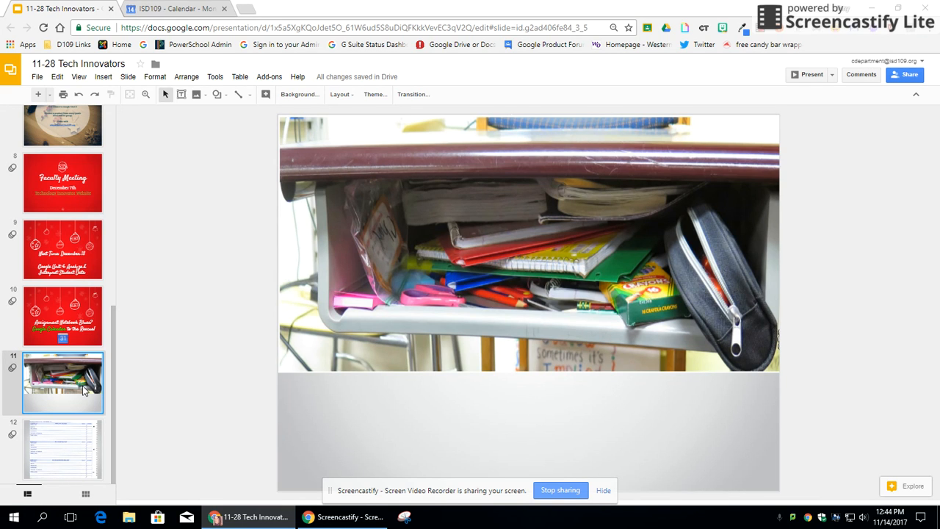
{"action": "left_click", "coordinate": [82, 440]}
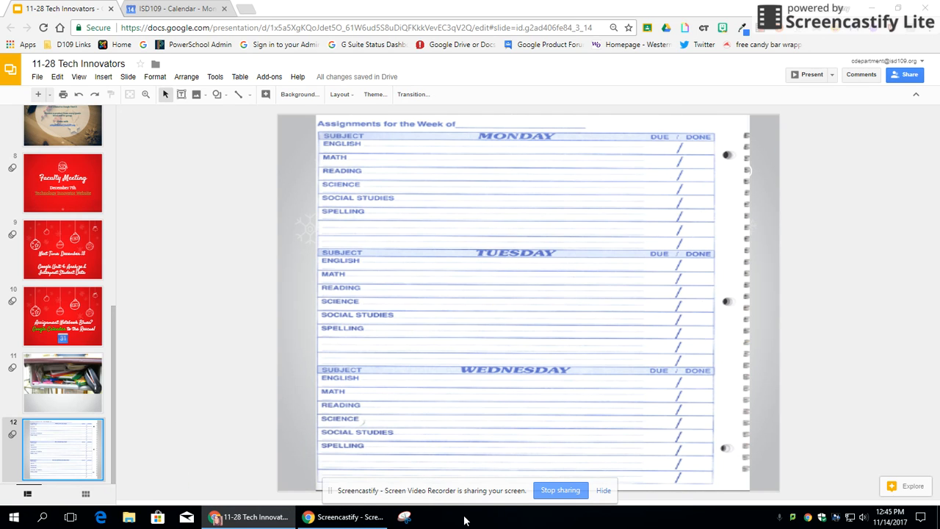
Switch to the ISD109 - Calendar browser tab.
{"action": "left_click", "coordinate": [202, 6]}
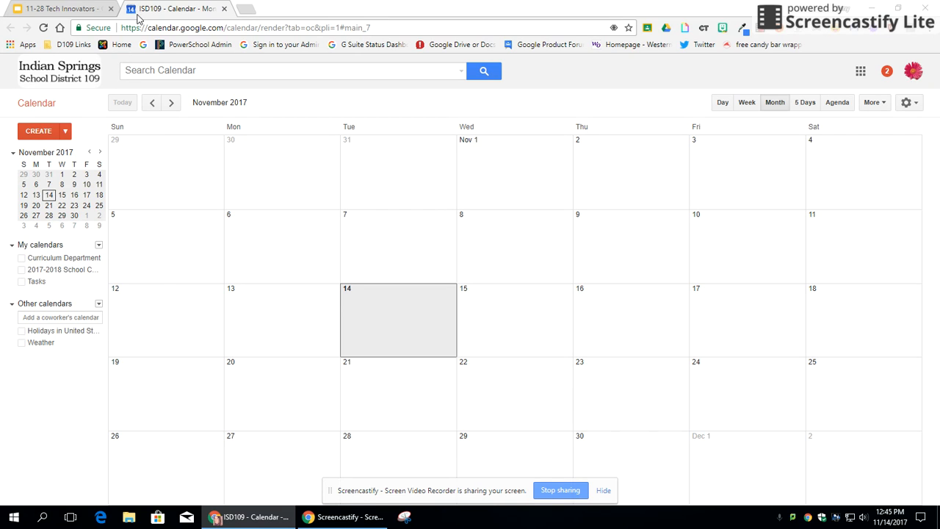
Start a new calendar named for the student's Assignment Notebook, with their locker combination as the description.
{"action": "left_click", "coordinate": [70, 271]}
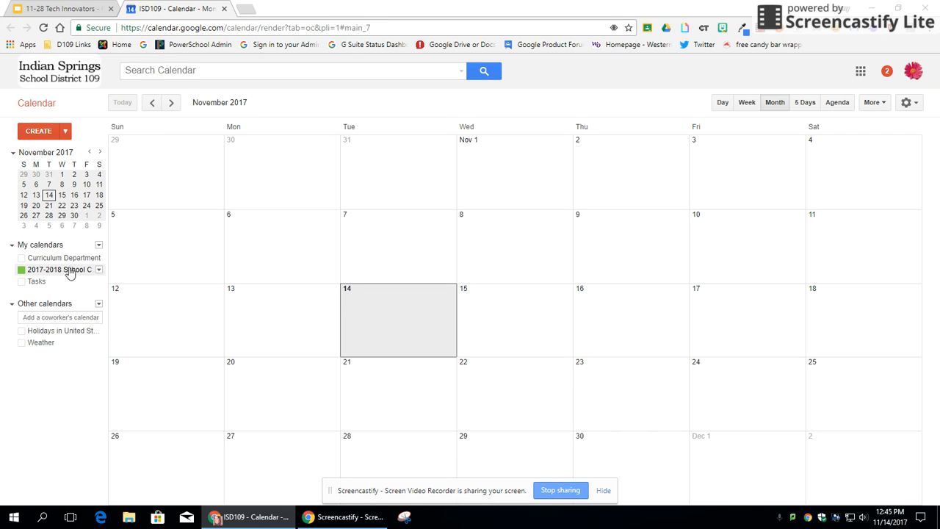
{"action": "left_click", "coordinate": [100, 246]}
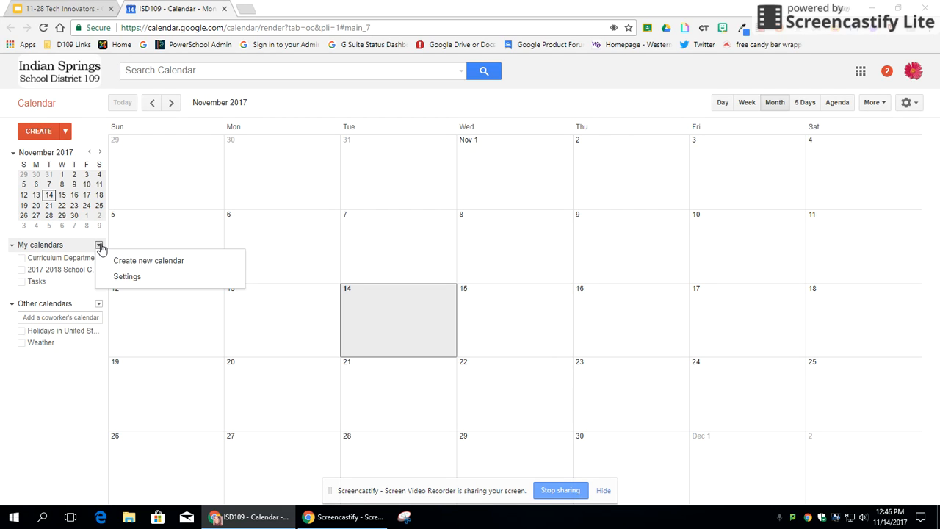
{"action": "left_click", "coordinate": [221, 267]}
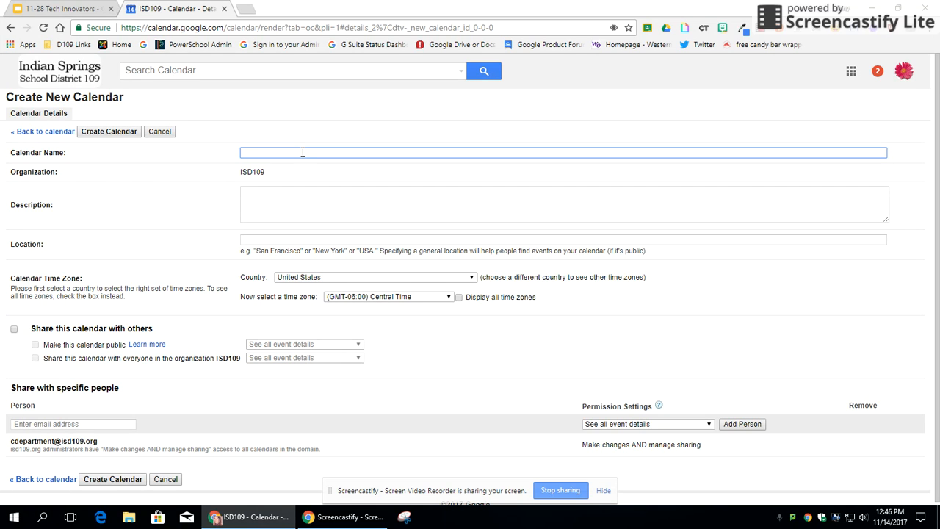
{"action": "type", "text": "Jimmy B.'s Assignment Notebook"}
{"action": "left_click", "coordinate": [308, 198]}
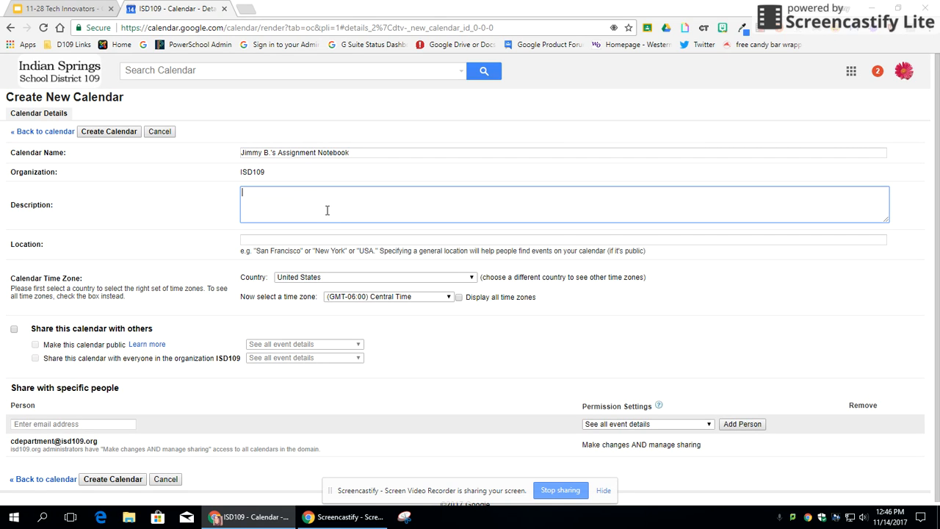
{"action": "scroll", "coordinate": [314, 234], "scroll_direction": "down", "scroll_amount": 1}
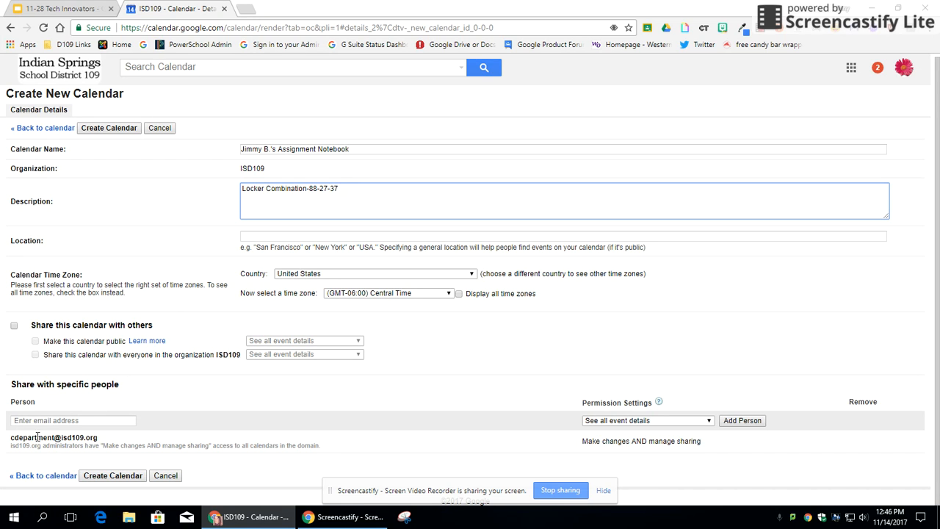
{"action": "left_click", "coordinate": [53, 420]}
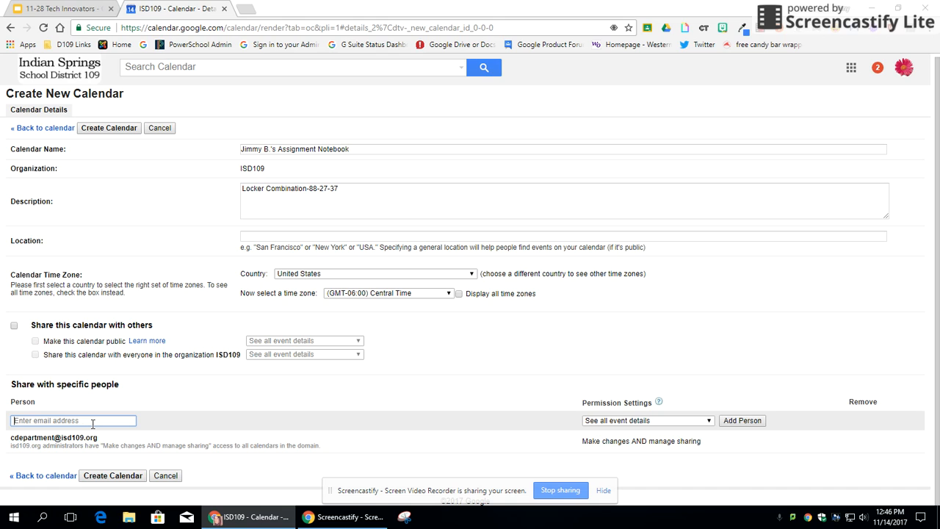
Set sharing permission to See all event details and create the Assignment Notebook calendar.
{"action": "left_click", "coordinate": [674, 426]}
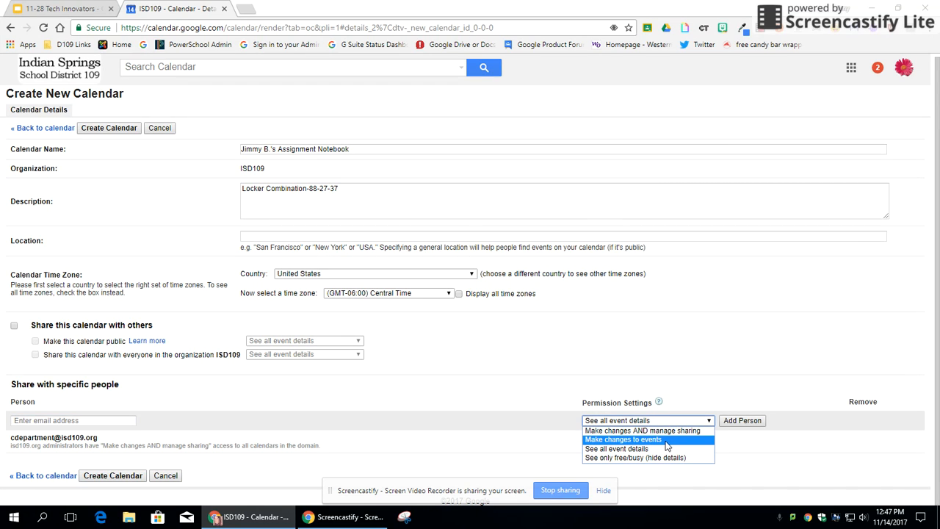
{"action": "left_click", "coordinate": [655, 441]}
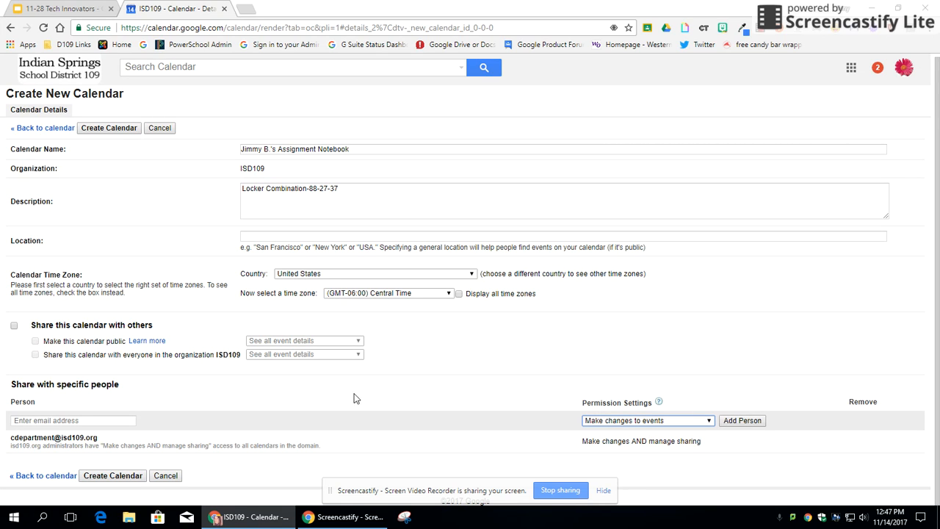
{"action": "left_click", "coordinate": [74, 419]}
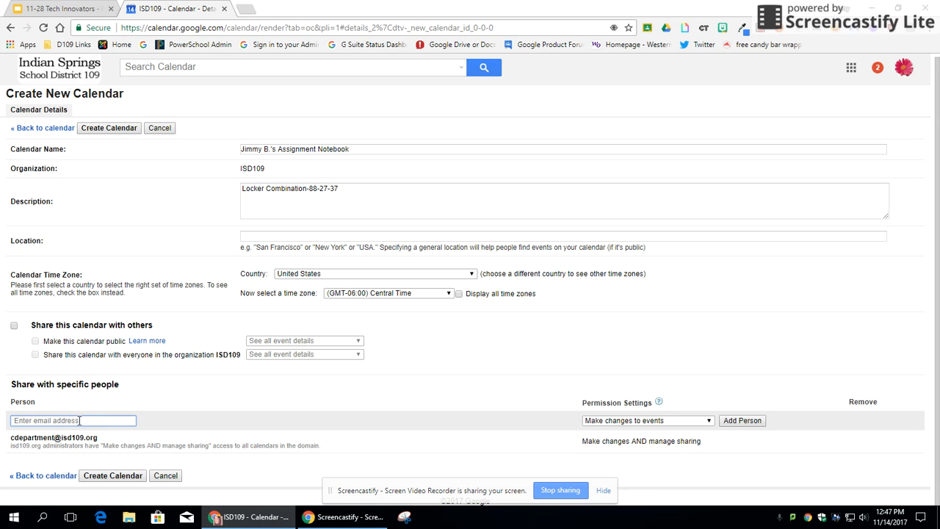
{"action": "left_click", "coordinate": [630, 422]}
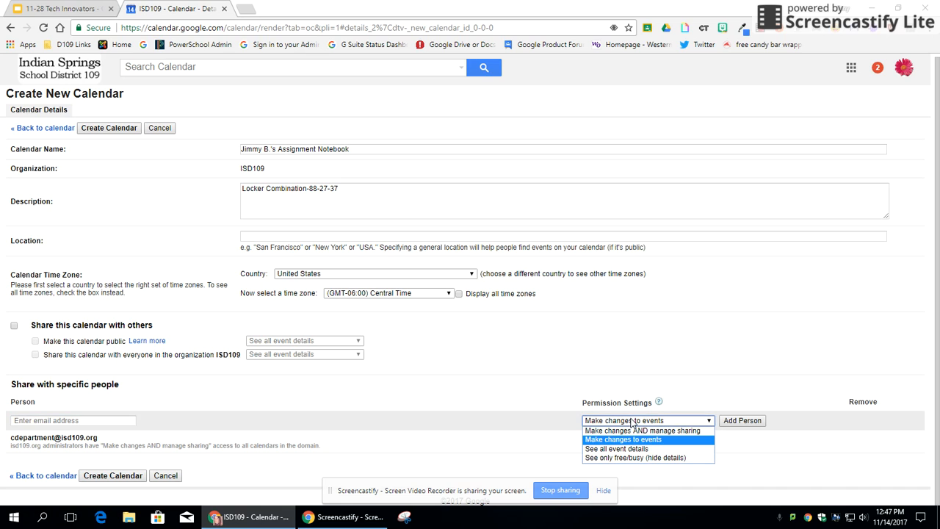
{"action": "left_click", "coordinate": [648, 449]}
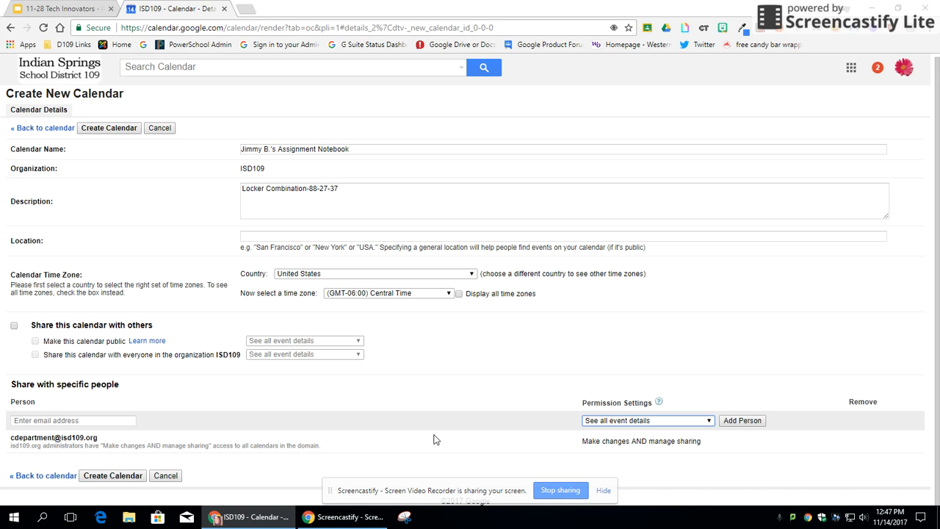
{"action": "left_click", "coordinate": [97, 476]}
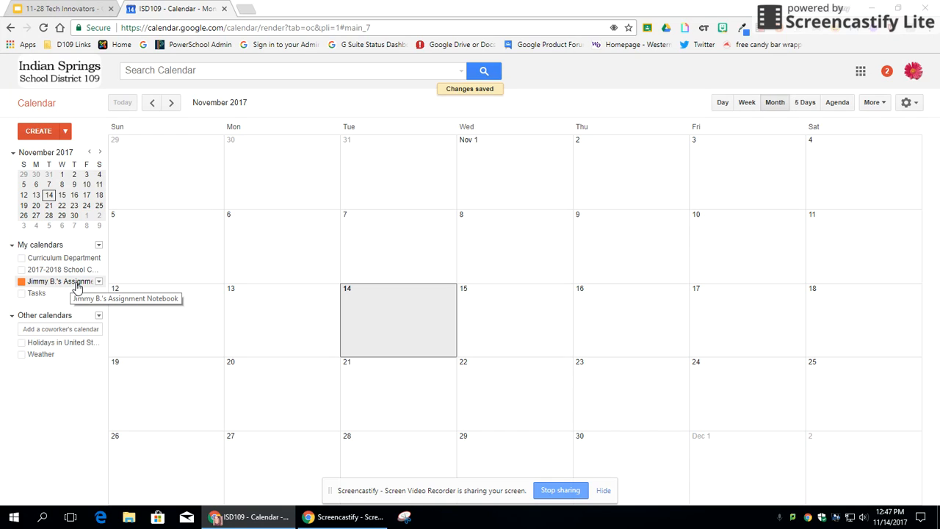
Go to December 2017 and add ELA and Math events on Monday, December 4.
{"action": "left_click", "coordinate": [171, 102]}
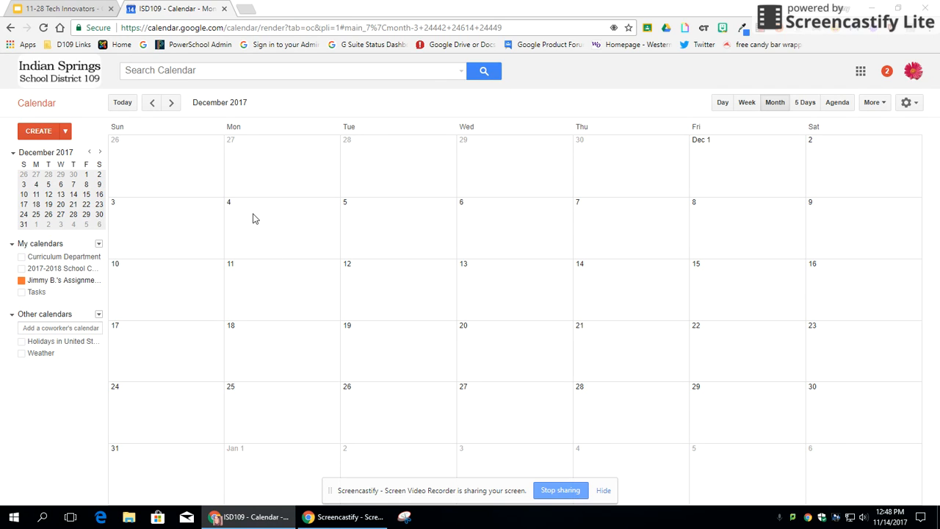
{"action": "left_click", "coordinate": [246, 215]}
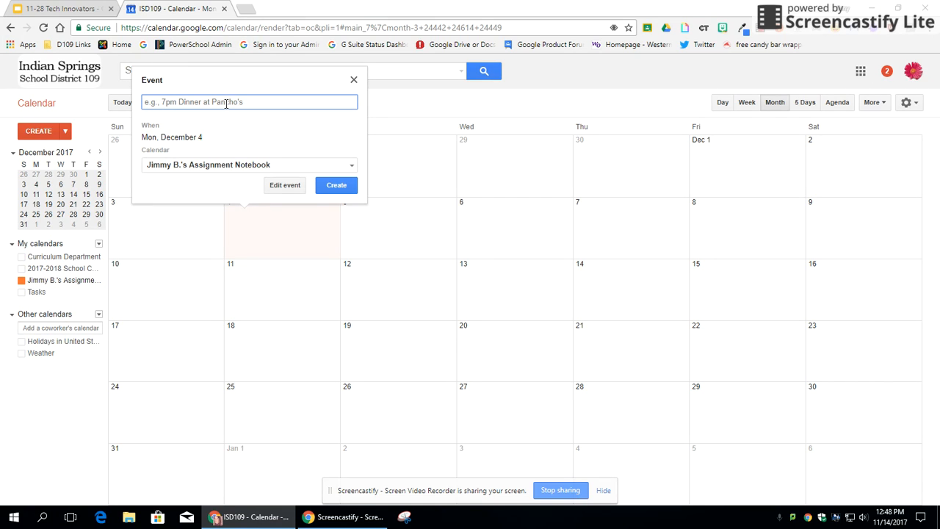
{"action": "type", "text": "ELA"}
{"action": "left_click", "coordinate": [340, 185]}
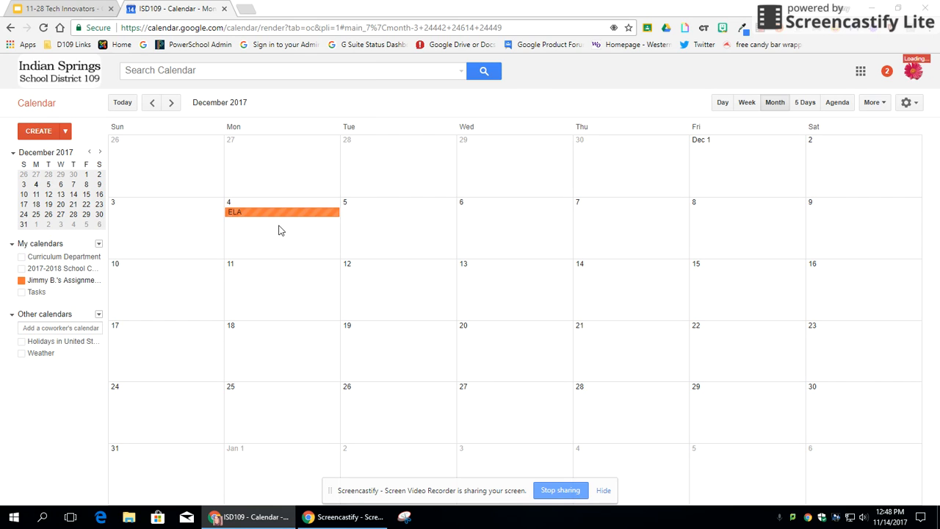
{"action": "left_click", "coordinate": [242, 235]}
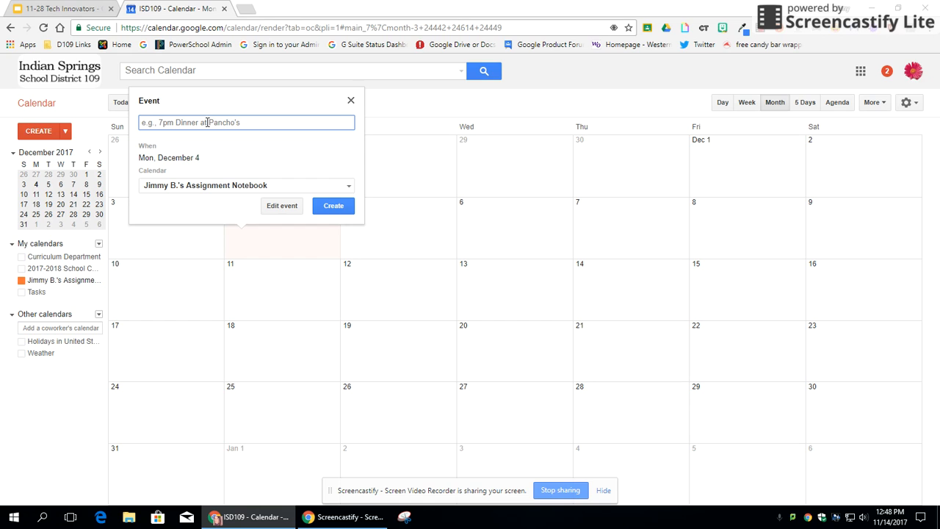
{"action": "type", "text": "Math"}
{"action": "key", "text": "Return"}
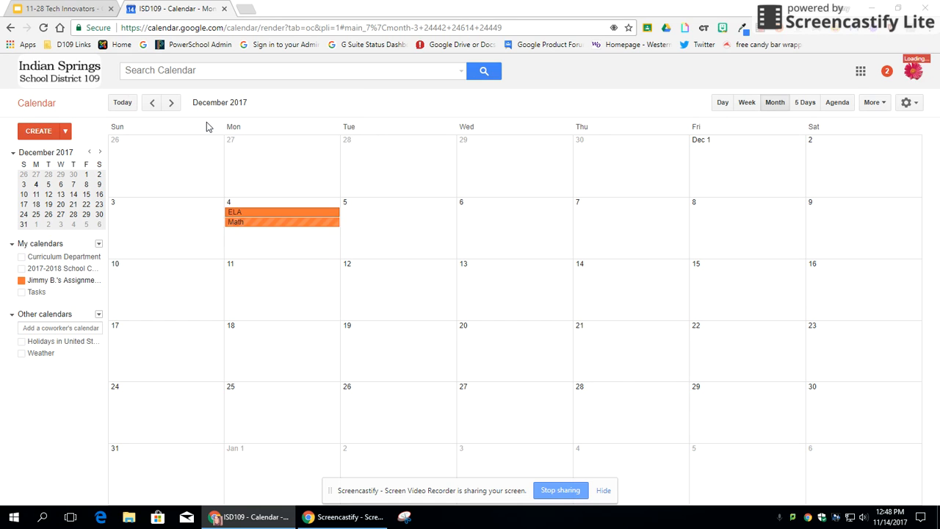
Add Social Studies and Science on December 4, then enter 'ELA 8:15-9:45' on December 11.
{"action": "left_click", "coordinate": [247, 243]}
{"action": "type", "text": "S"}
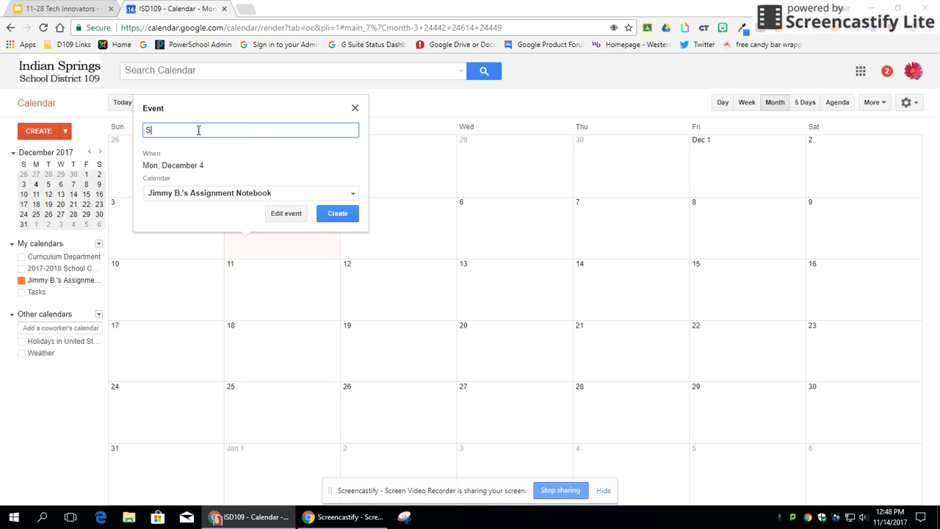
{"action": "type", "text": "ocial Studies"}
{"action": "key", "text": "Return"}
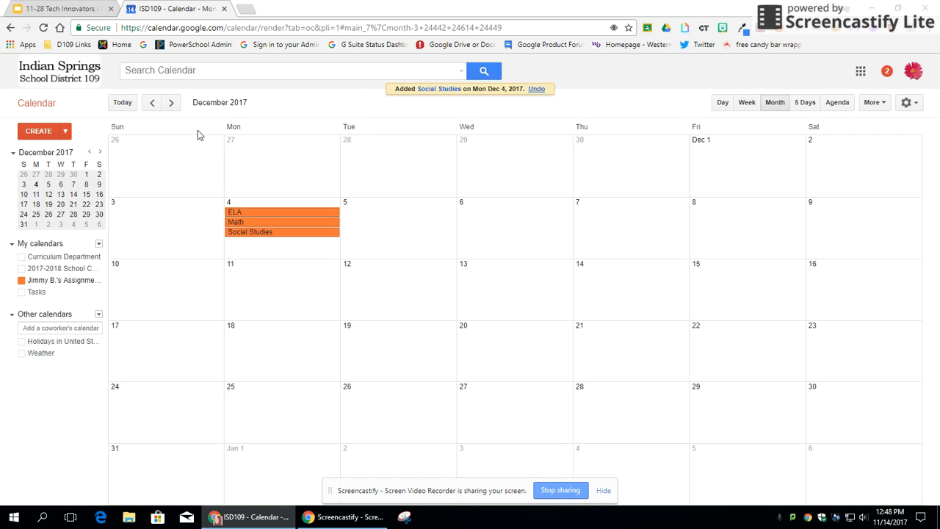
{"action": "left_click", "coordinate": [238, 248]}
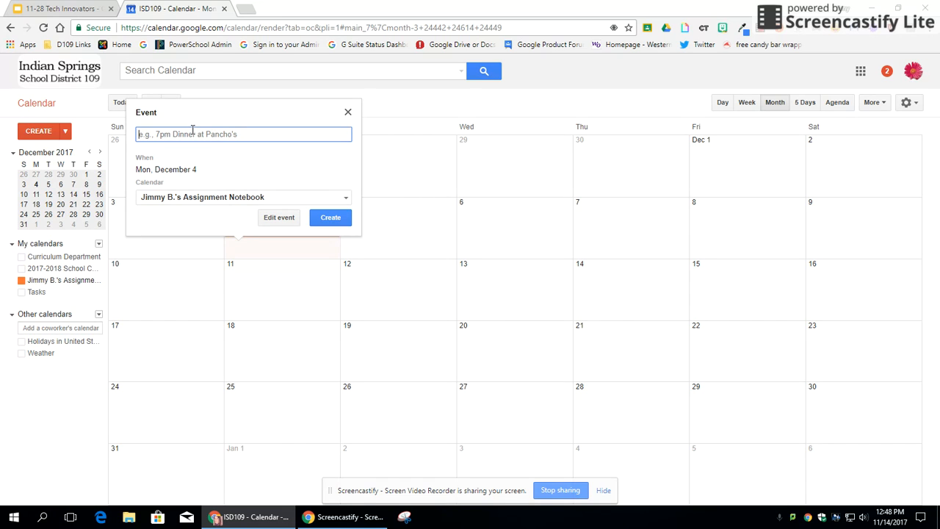
{"action": "type", "text": "Science"}
{"action": "key", "text": "Return"}
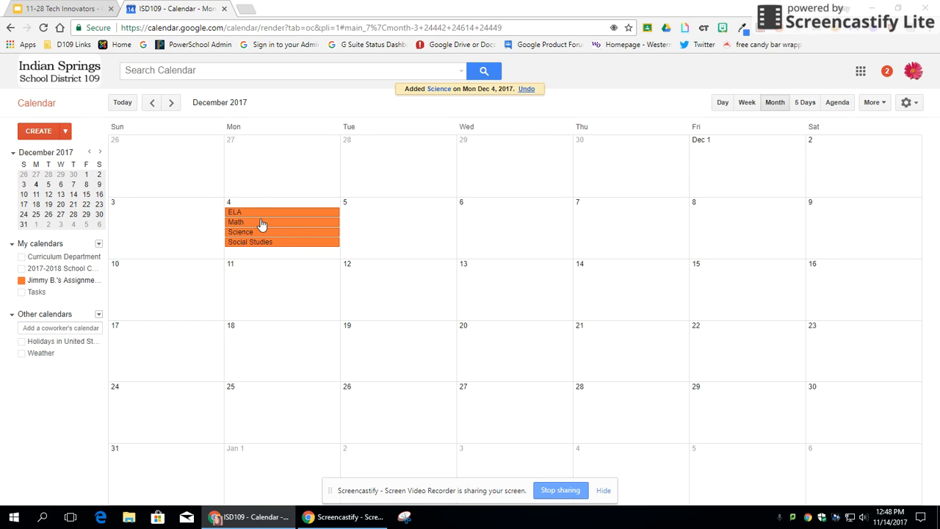
{"action": "left_click", "coordinate": [245, 283]}
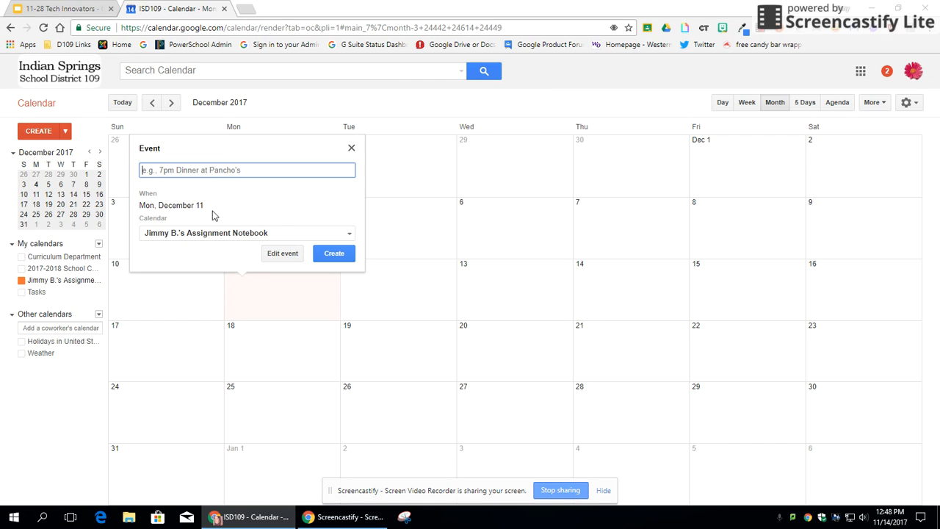
{"action": "type", "text": "ELA 8:15-9:45"}
Create the 8:15 ELA event and a 10:30 Lunch event on December 11.
{"action": "key", "text": "Return"}
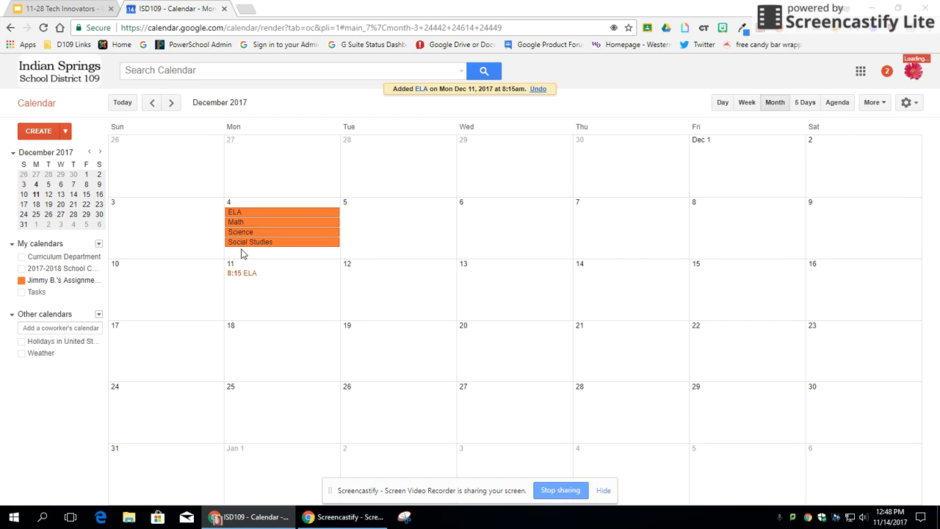
{"action": "left_click", "coordinate": [238, 288]}
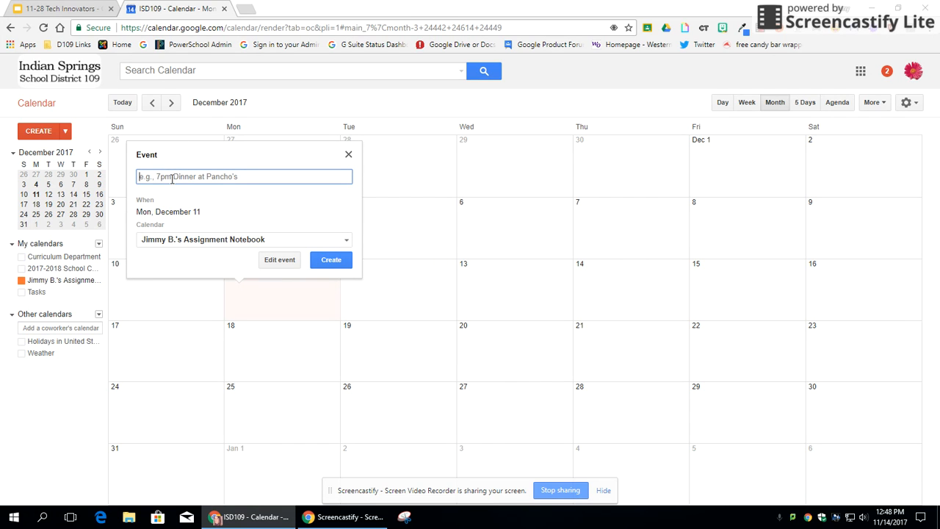
{"action": "type", "text": "10:30 Lunch"}
{"action": "key", "text": "Return"}
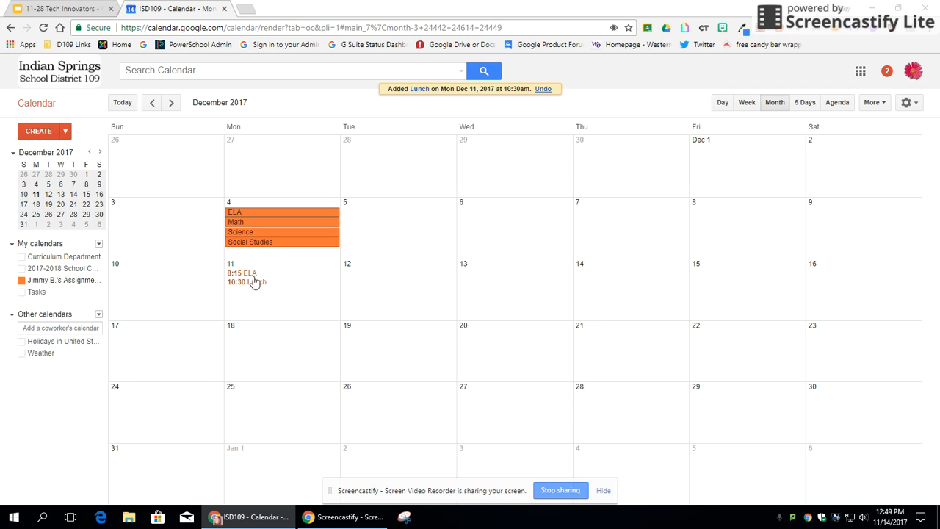
Make the December 4 ELA event repeat weekly on Monday through Friday.
{"action": "left_click", "coordinate": [244, 215]}
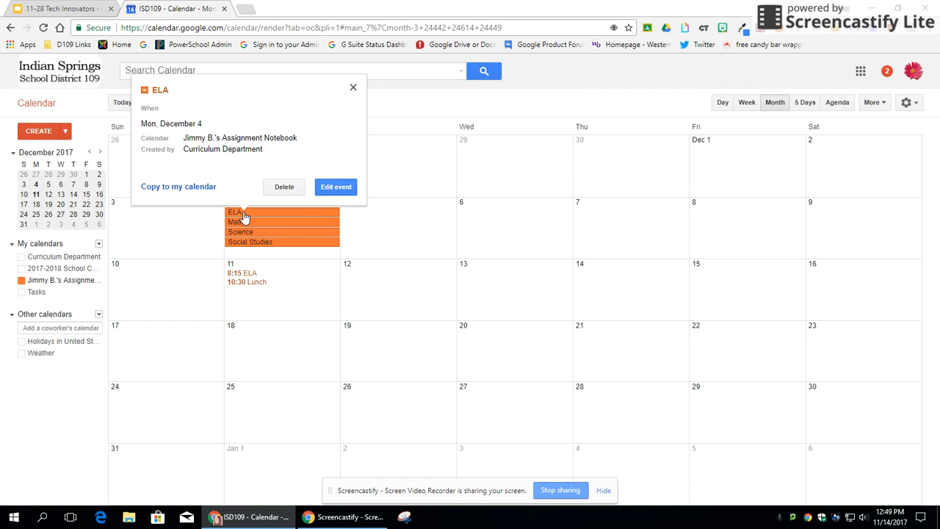
{"action": "left_click", "coordinate": [334, 188]}
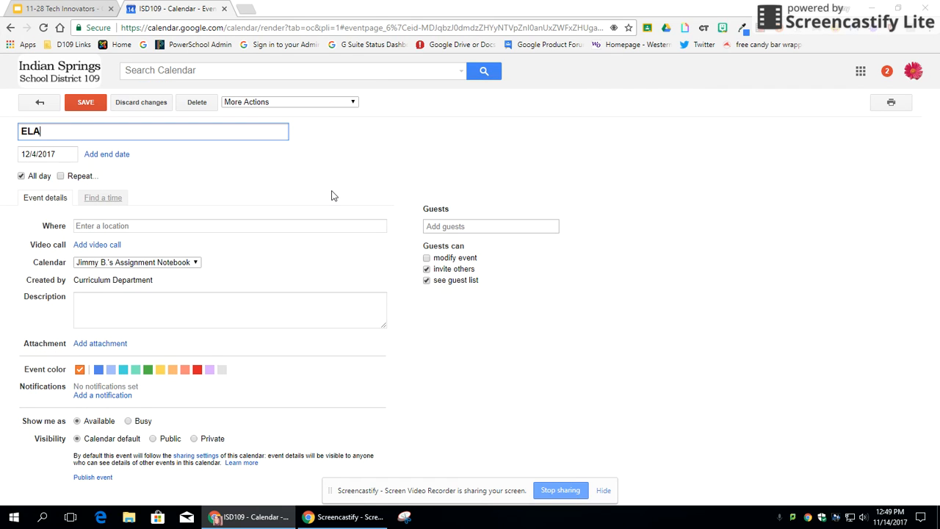
{"action": "left_click", "coordinate": [61, 176]}
{"action": "left_click", "coordinate": [484, 221]}
{"action": "left_click", "coordinate": [485, 224]}
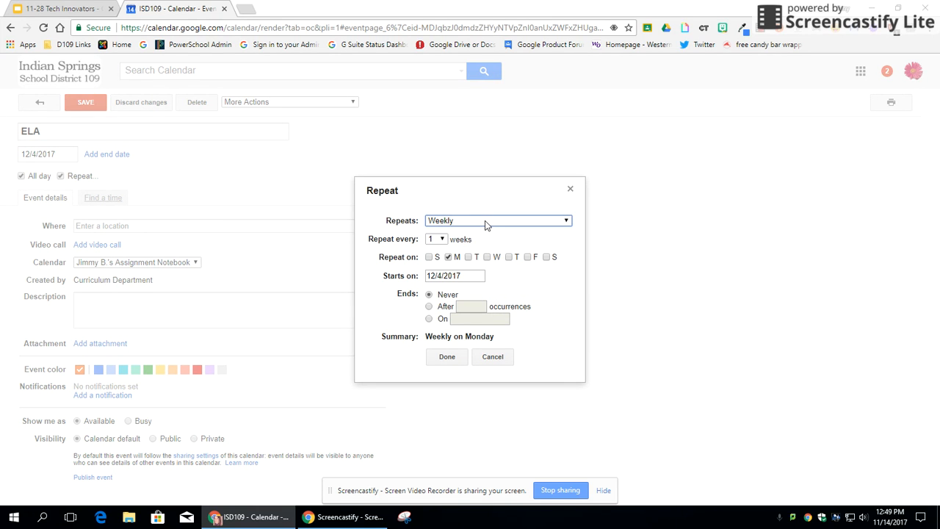
{"action": "left_click", "coordinate": [468, 257]}
{"action": "left_click", "coordinate": [486, 257]}
{"action": "left_click", "coordinate": [509, 257]}
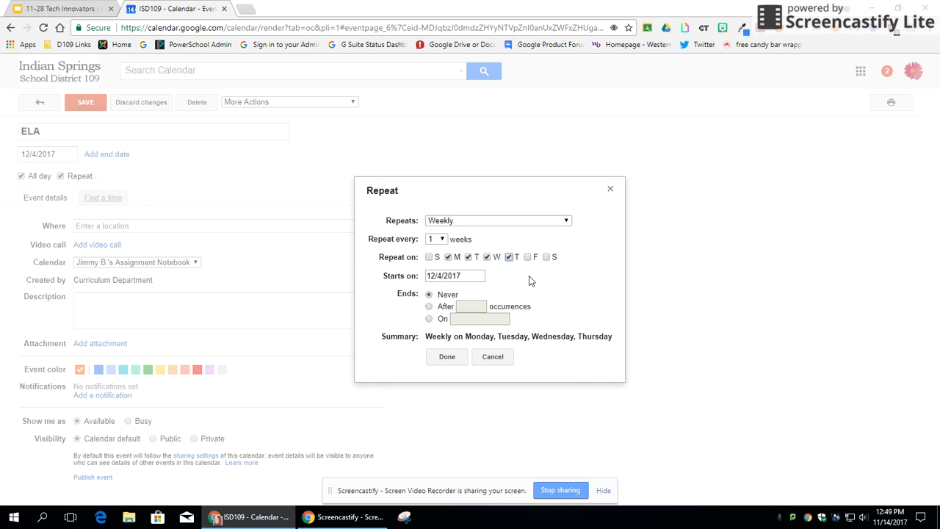
{"action": "left_click", "coordinate": [528, 257]}
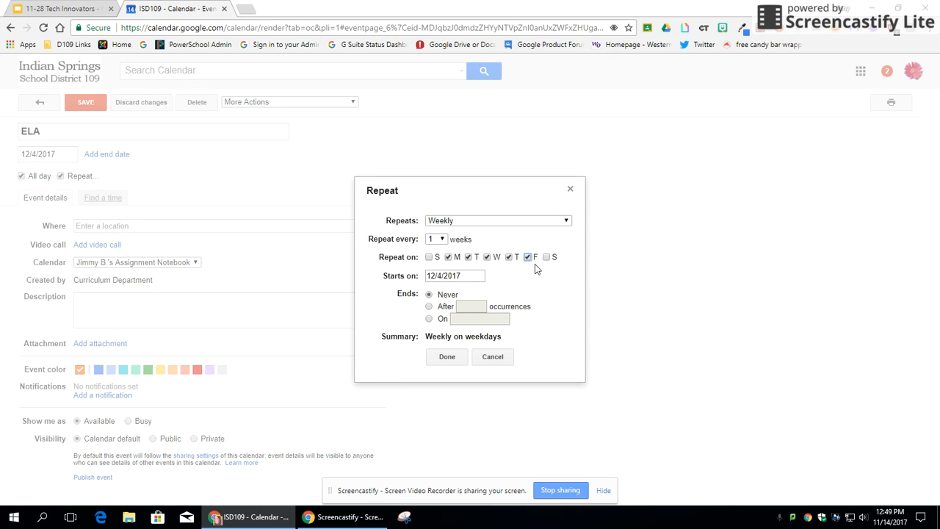
{"action": "left_click", "coordinate": [448, 358]}
{"action": "left_click", "coordinate": [114, 225]}
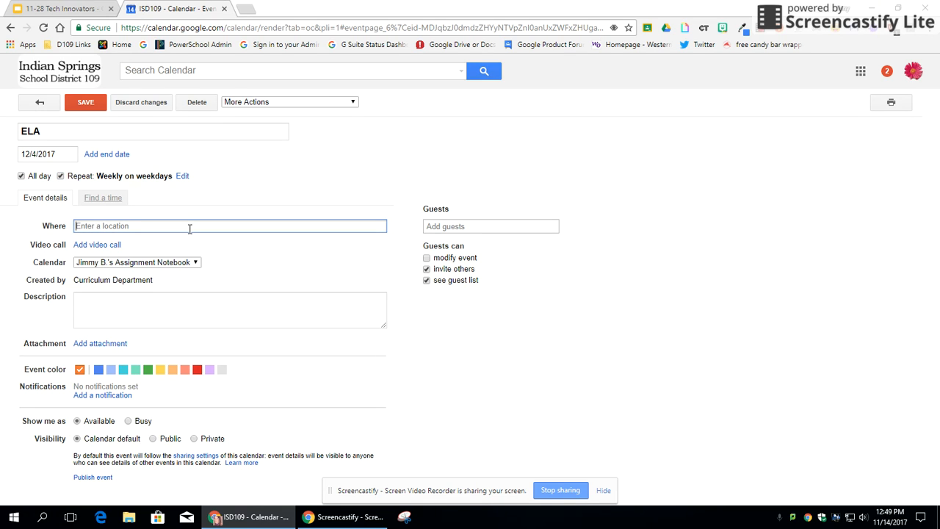
Enter Room 511 as the ELA event's location.
{"action": "type", "text": "Room 511"}
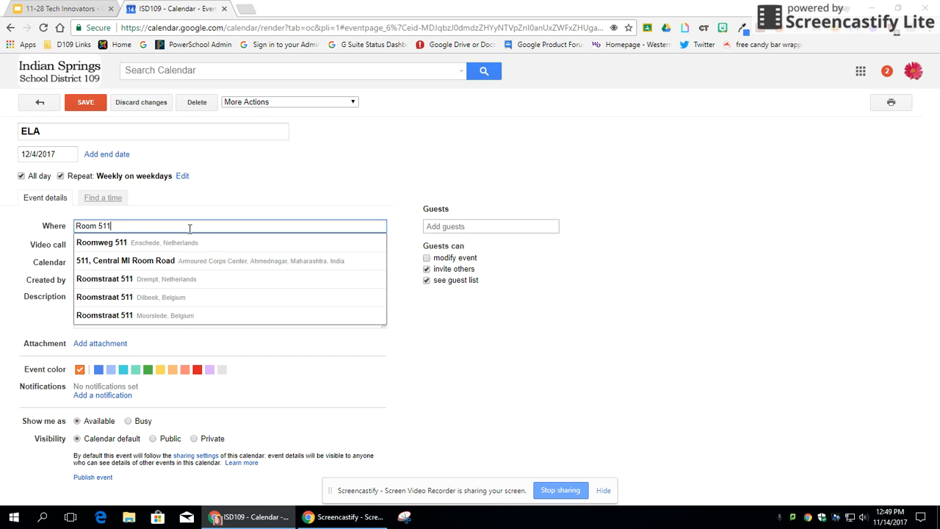
{"action": "left_click", "coordinate": [215, 217]}
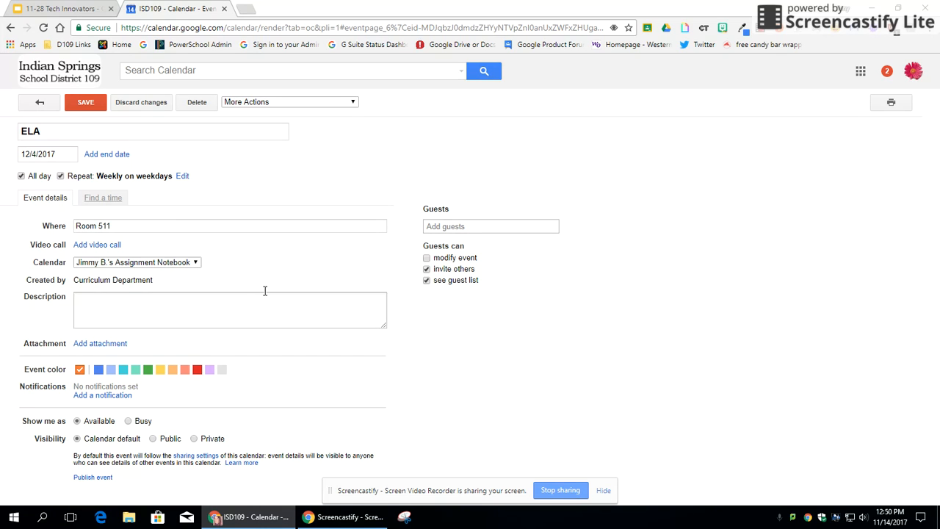
Attach the Drive document 'Argument Flash Draft' from Recent files to the ELA event.
{"action": "left_click", "coordinate": [103, 345]}
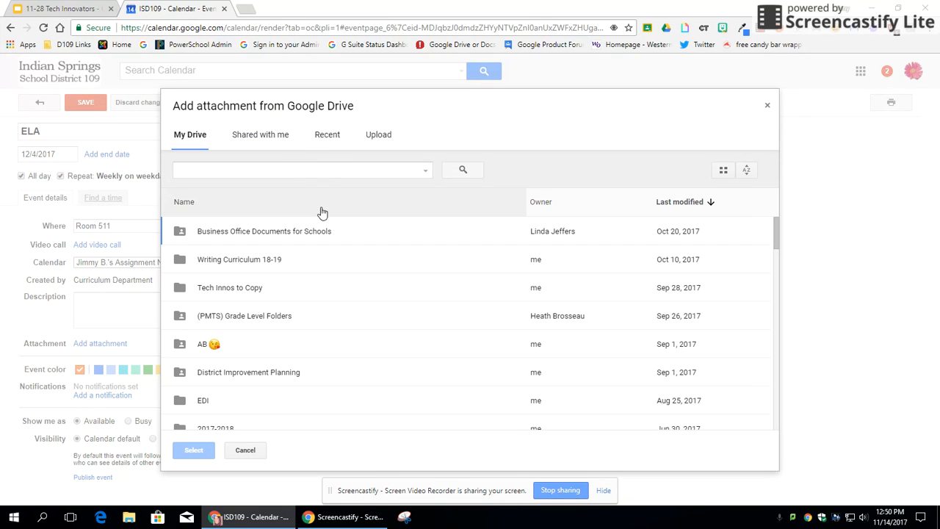
{"action": "left_click", "coordinate": [328, 134]}
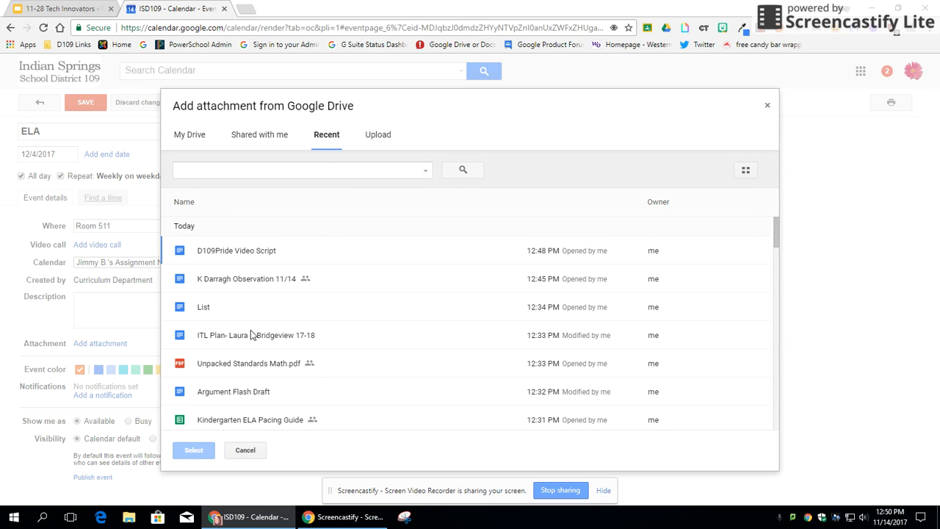
{"action": "scroll", "coordinate": [253, 330], "scroll_direction": "down", "scroll_amount": 3}
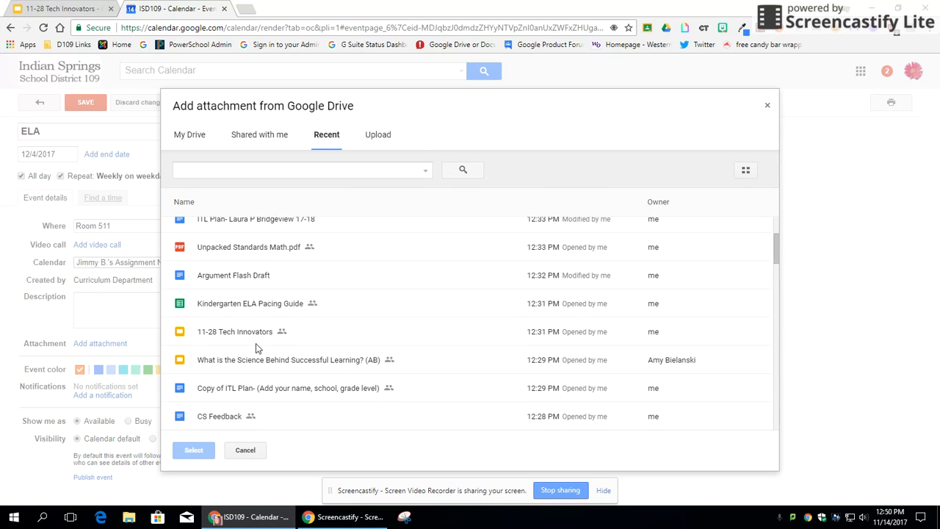
{"action": "left_click", "coordinate": [279, 280]}
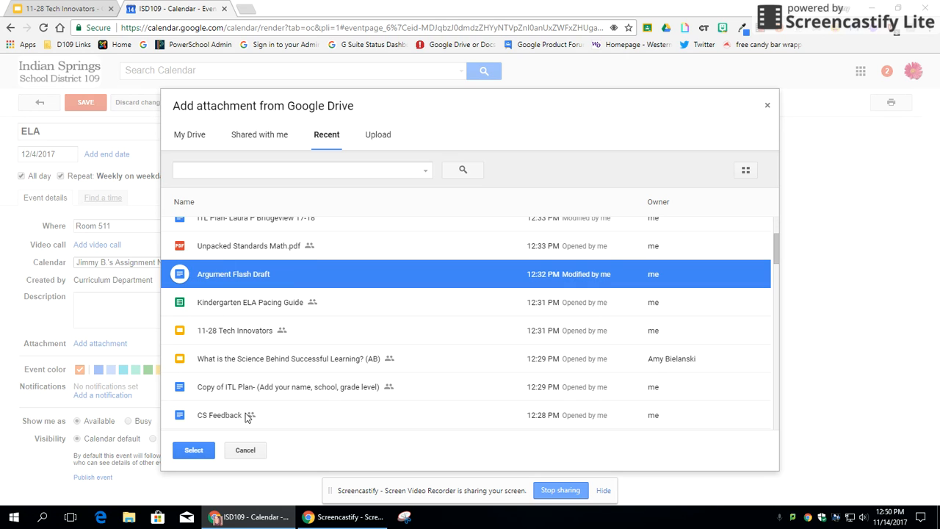
{"action": "left_click", "coordinate": [193, 450]}
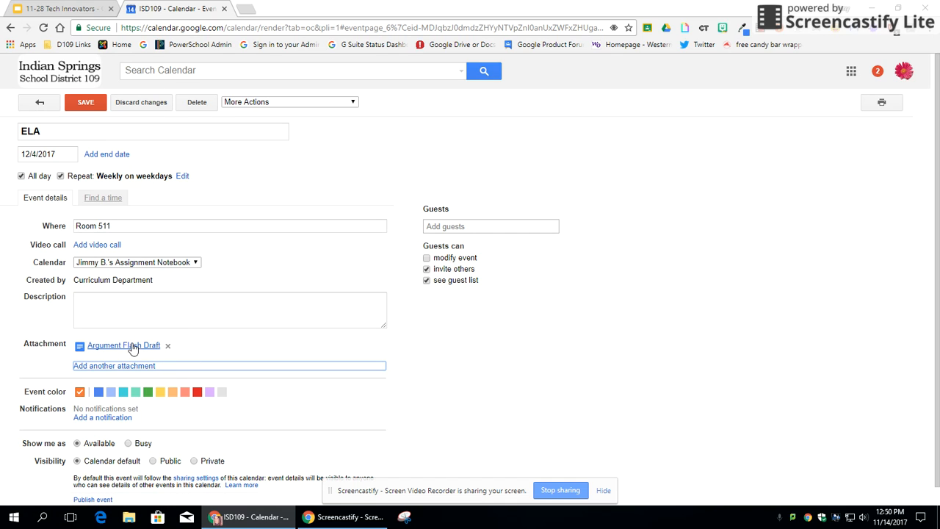
{"action": "scroll", "coordinate": [316, 395], "scroll_direction": "down", "scroll_amount": 1}
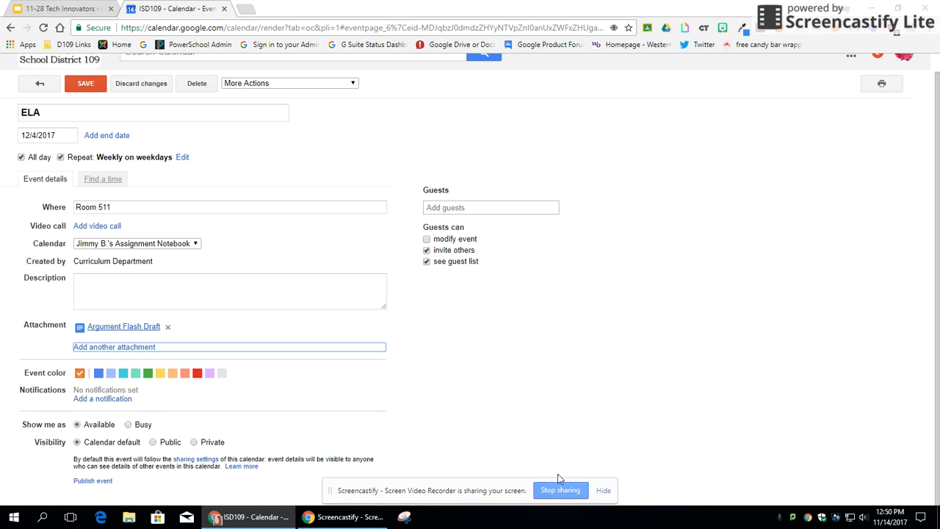
{"action": "scroll", "coordinate": [273, 457], "scroll_direction": "up", "scroll_amount": 1}
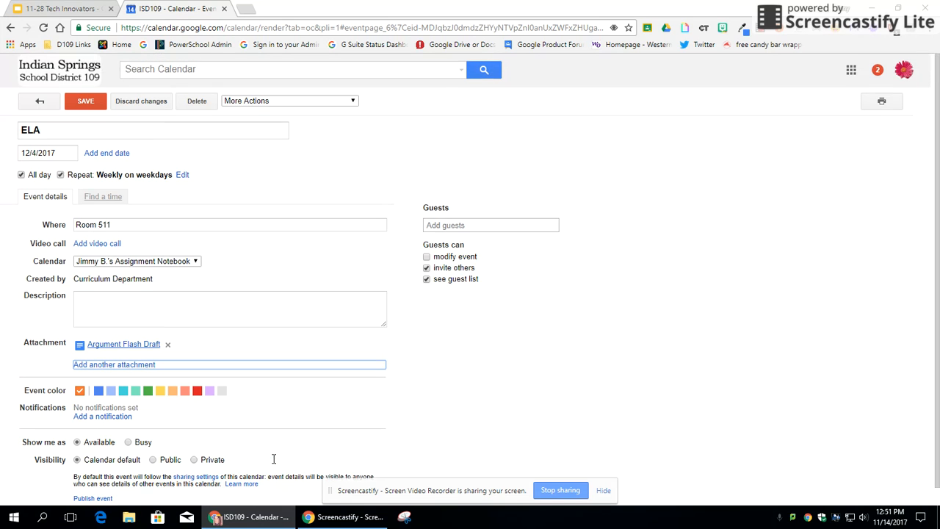
Save the repeating ELA - Room 511 event, re-save it from the editor, and close its popup.
{"action": "left_click", "coordinate": [91, 105]}
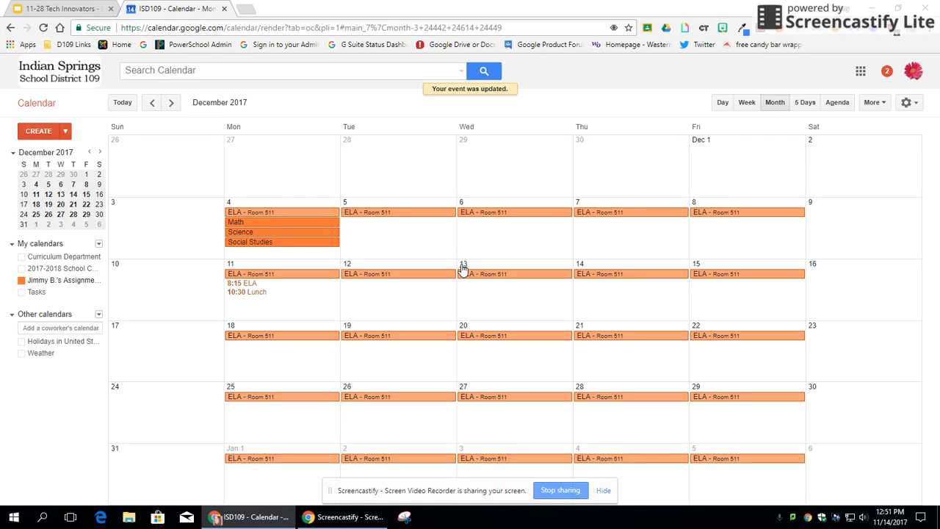
{"action": "left_click", "coordinate": [272, 213]}
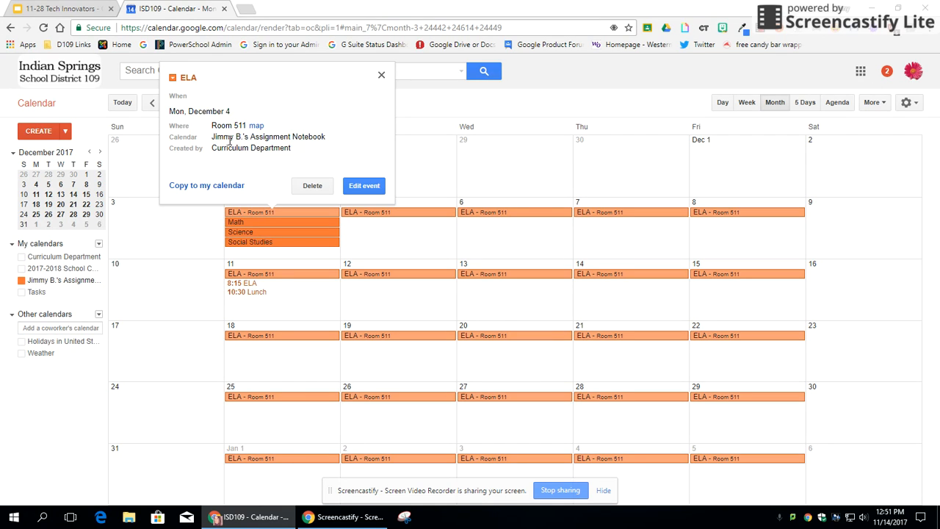
{"action": "left_click", "coordinate": [358, 188]}
{"action": "scroll", "coordinate": [104, 325], "scroll_direction": "down", "scroll_amount": 1}
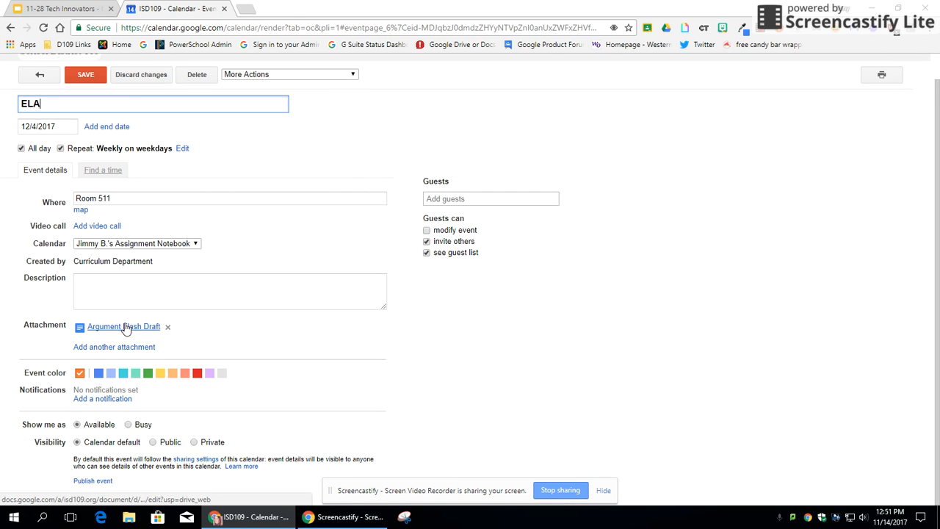
{"action": "left_click", "coordinate": [86, 75]}
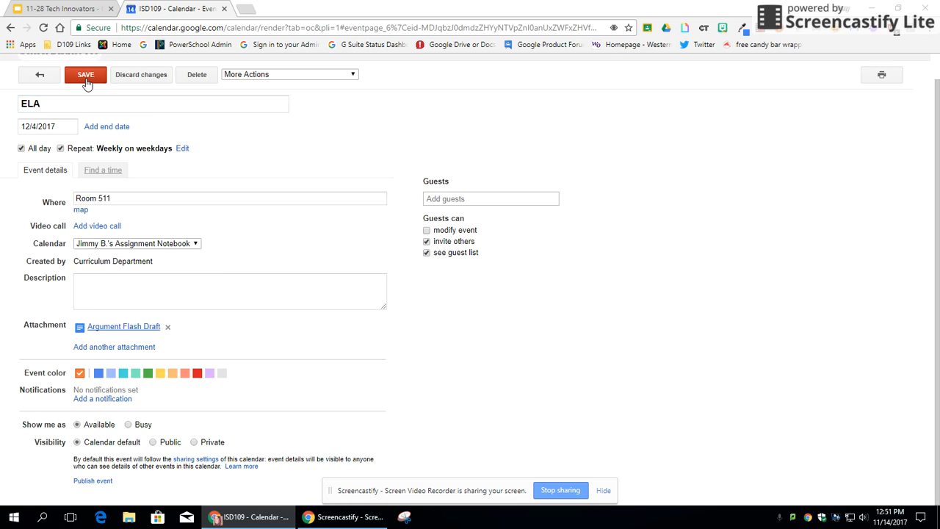
{"action": "left_click", "coordinate": [286, 214]}
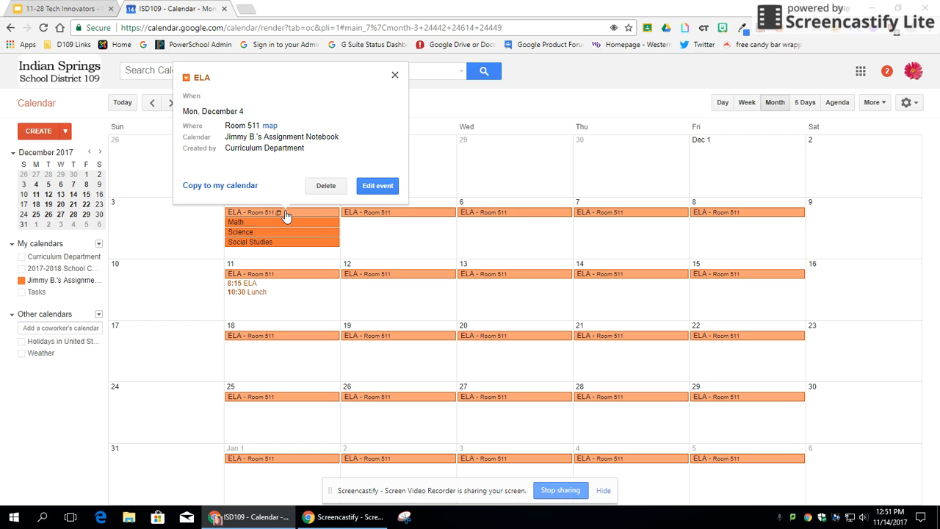
{"action": "left_click", "coordinate": [395, 75]}
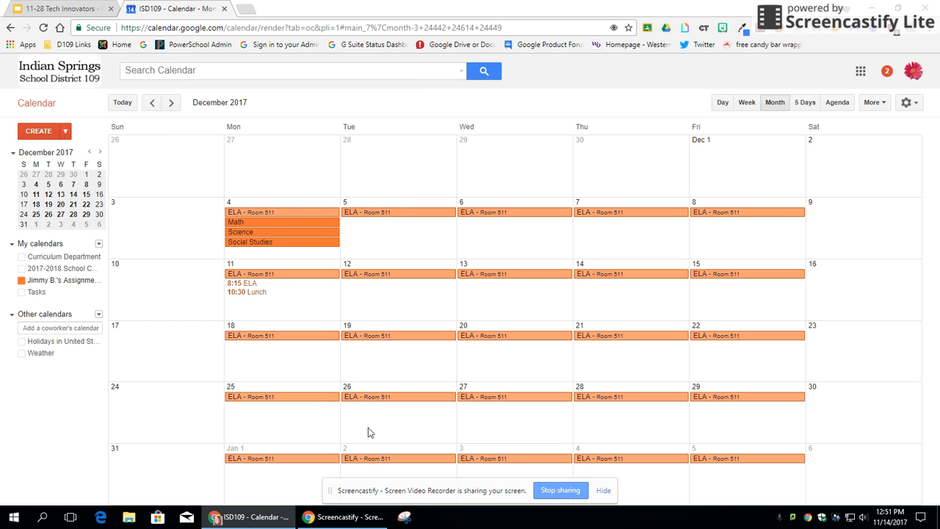
{"action": "scroll", "coordinate": [329, 400], "scroll_direction": "up", "scroll_amount": 1}
{"action": "scroll", "coordinate": [329, 401], "scroll_direction": "down", "scroll_amount": 1}
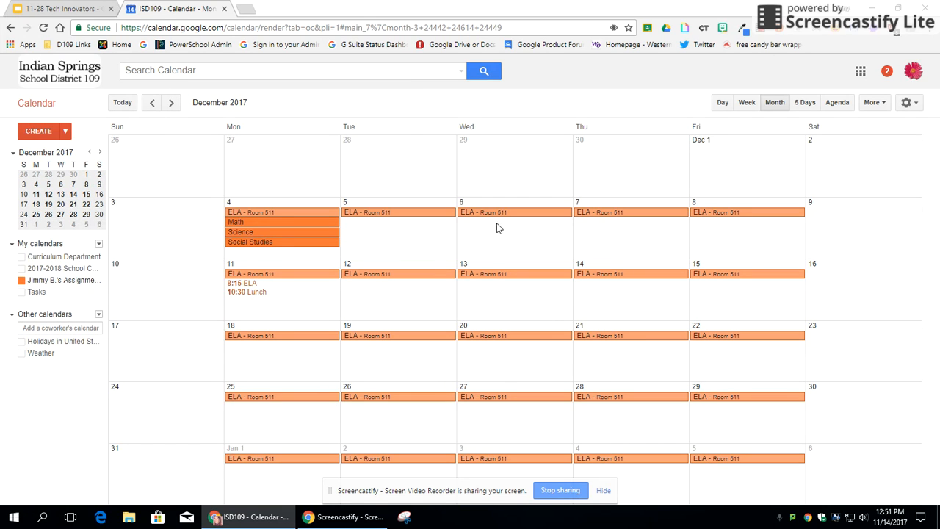